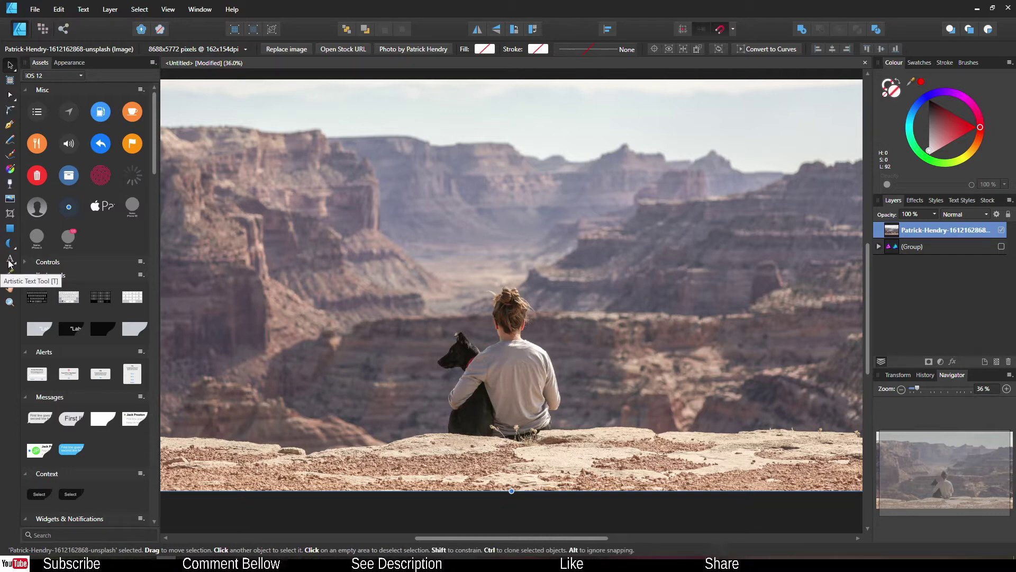
- Add the artistic text "PEACE" in large letters over the cliffs in the upper left of the photo
left_click(9, 261)
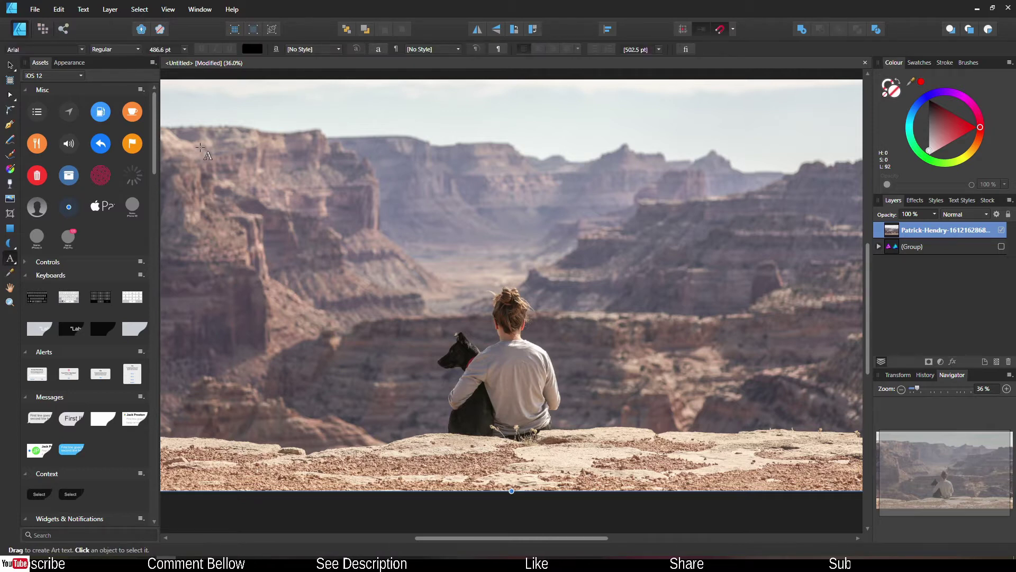
left_click_drag(200, 147, 264, 211)
type("PEACE")
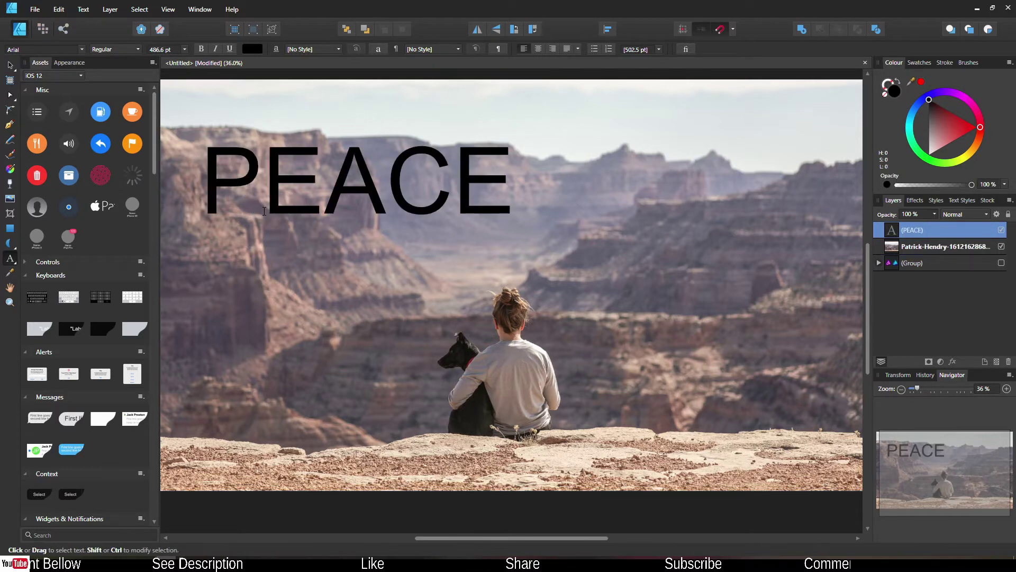
key("Escape")
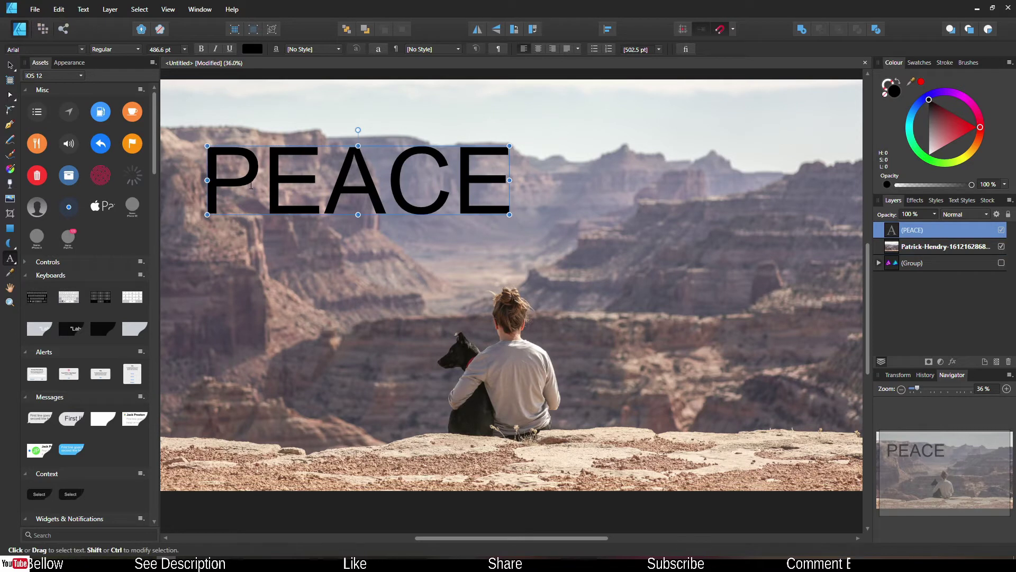
- Change the font of the whole PEACE text to Bowlby One SC
double_click(251, 185)
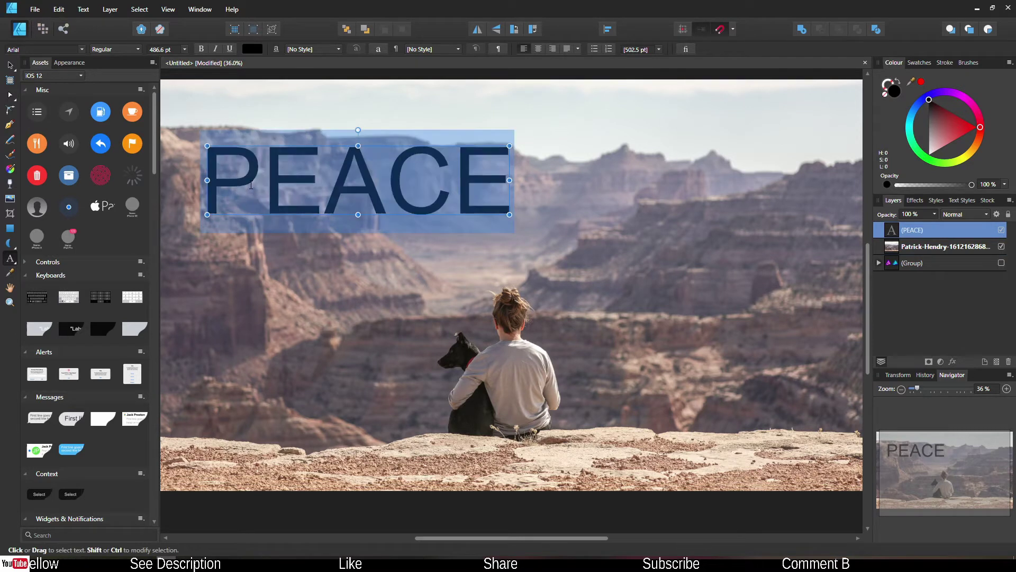
left_click(79, 50)
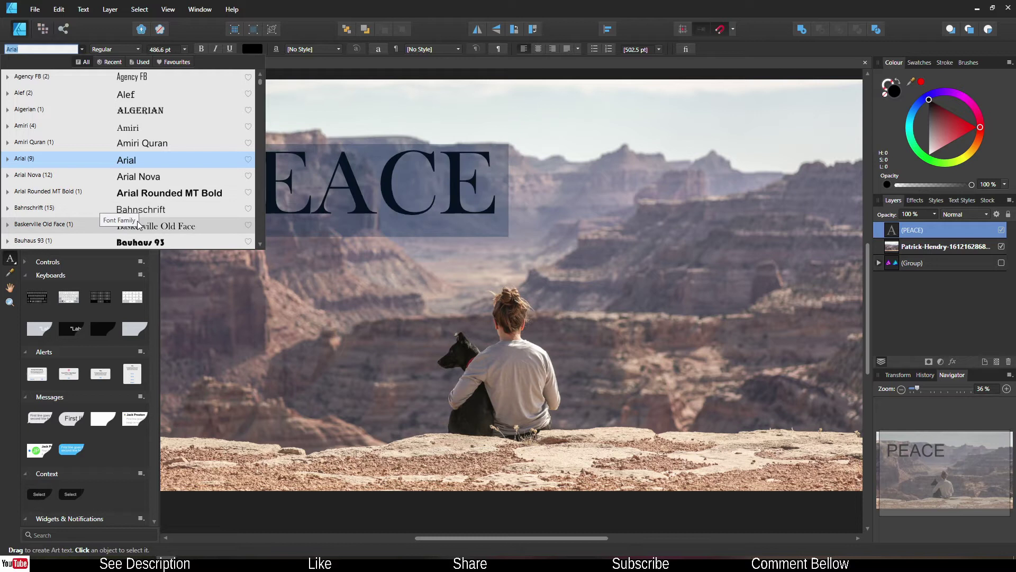
scroll(138, 224, "down", 1)
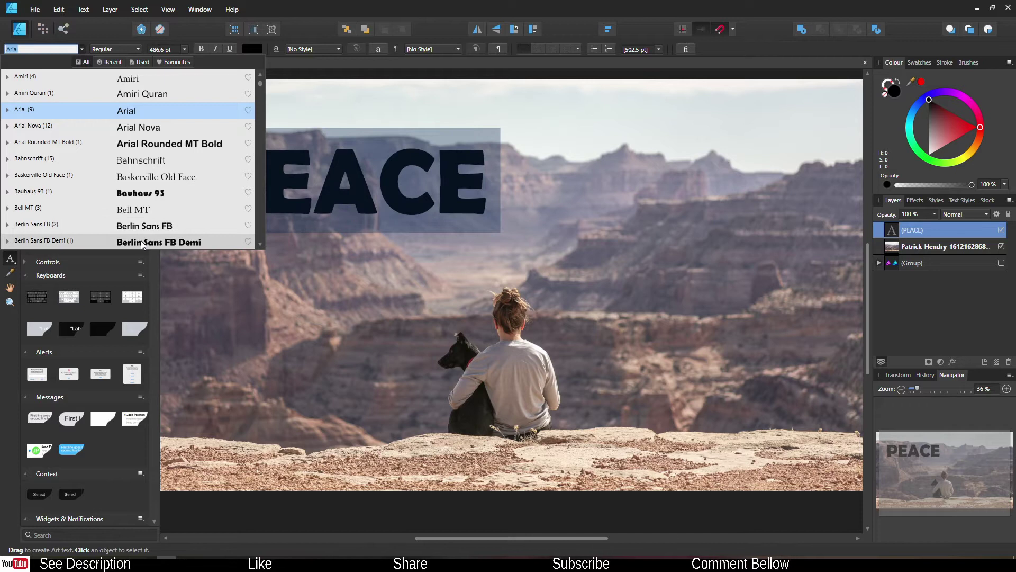
scroll(142, 241, "down", 5)
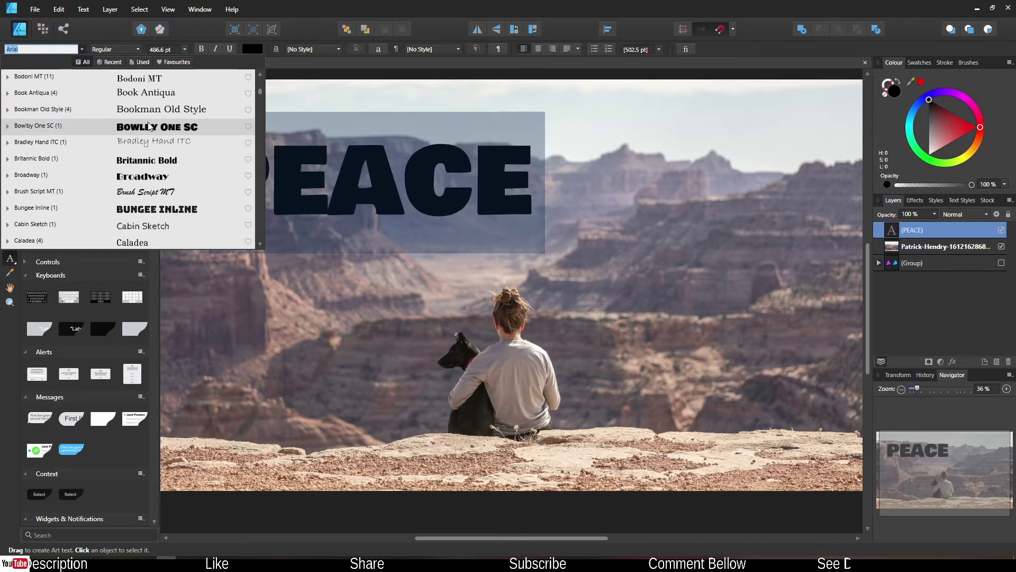
left_click(150, 126)
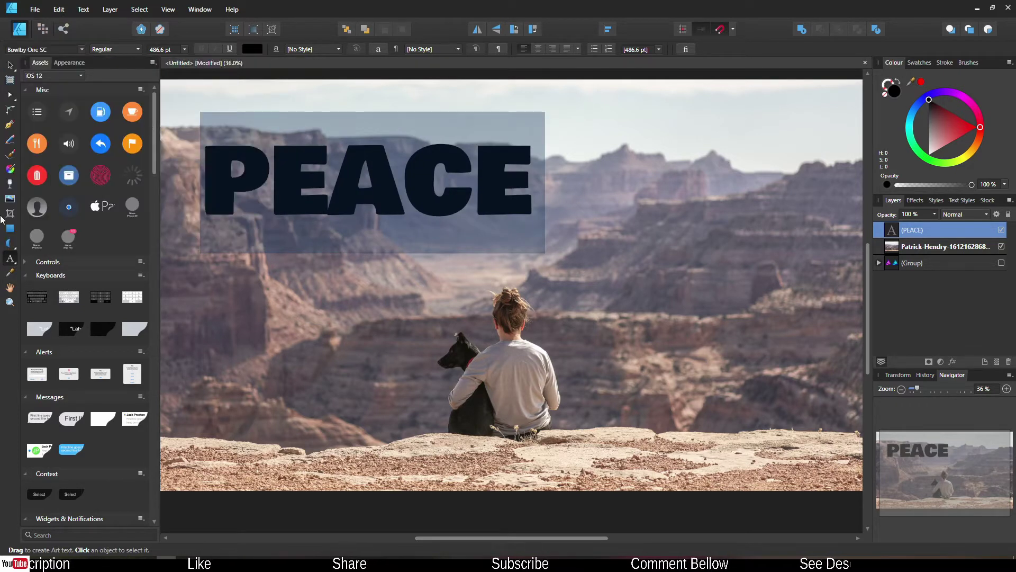
- Draw a five-sided polygon on the canyon beside the woman and move it beneath the start of the PEACE text
left_click(9, 245)
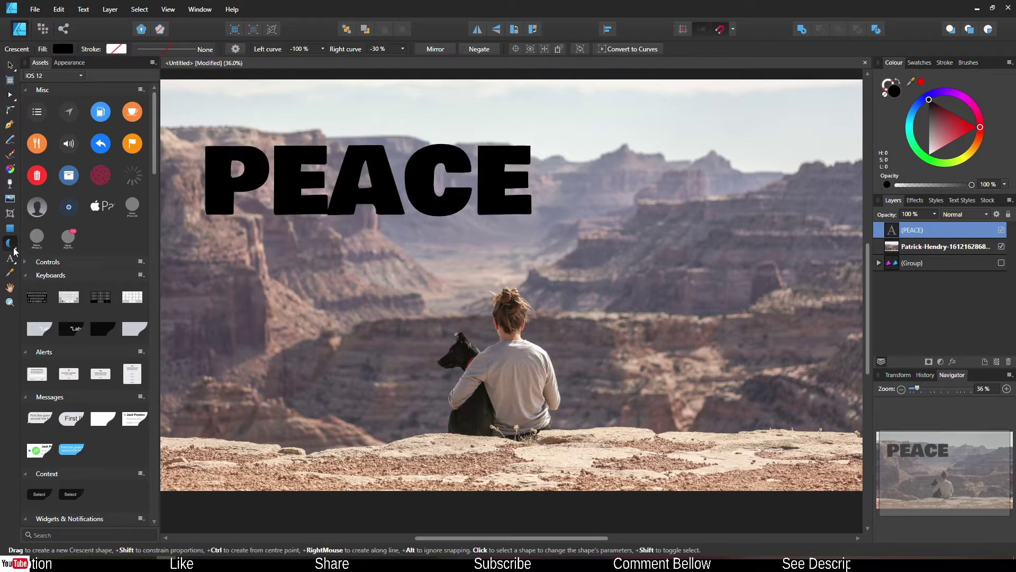
left_click(14, 251)
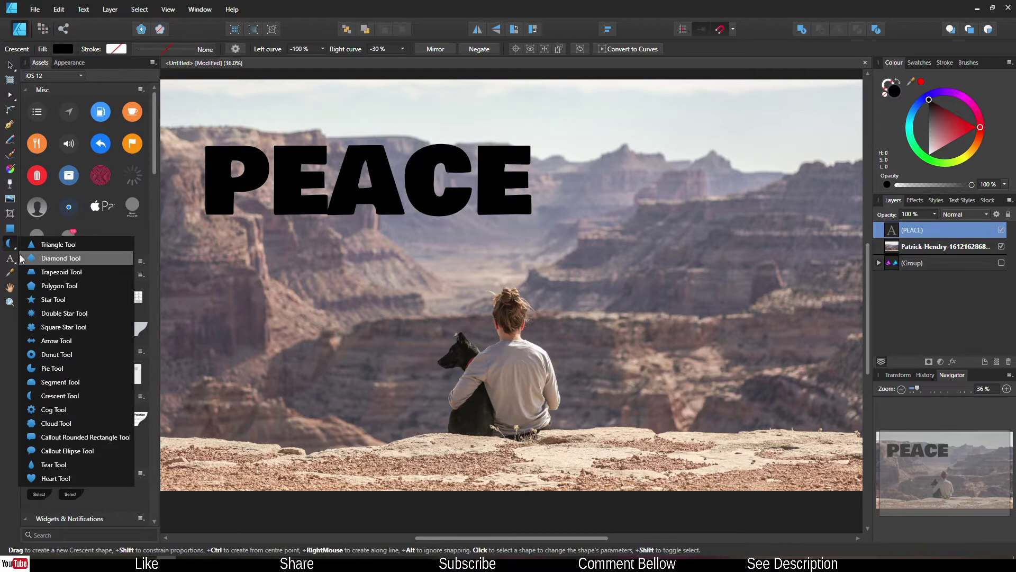
left_click(56, 286)
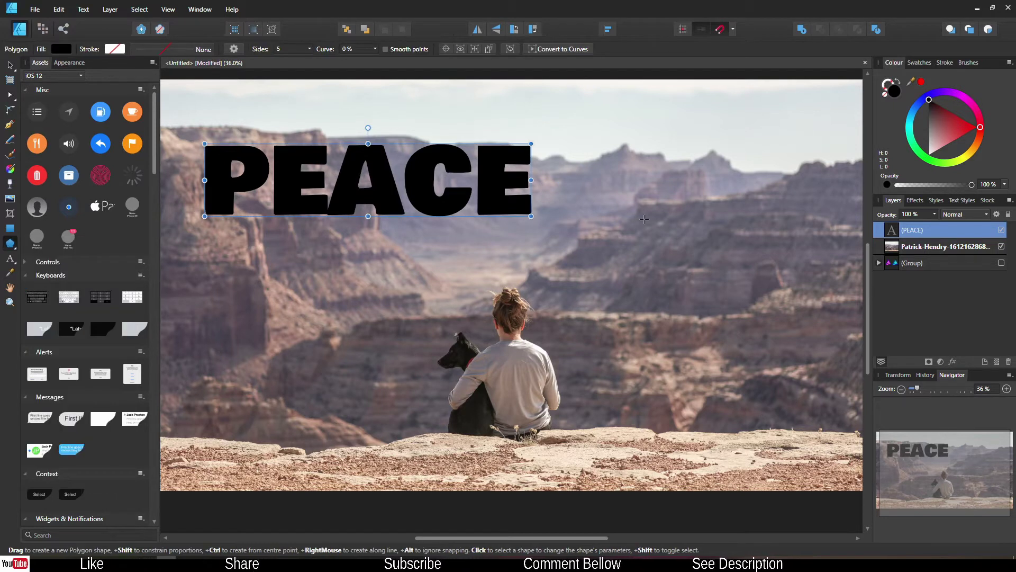
left_click_drag(753, 217, 588, 350)
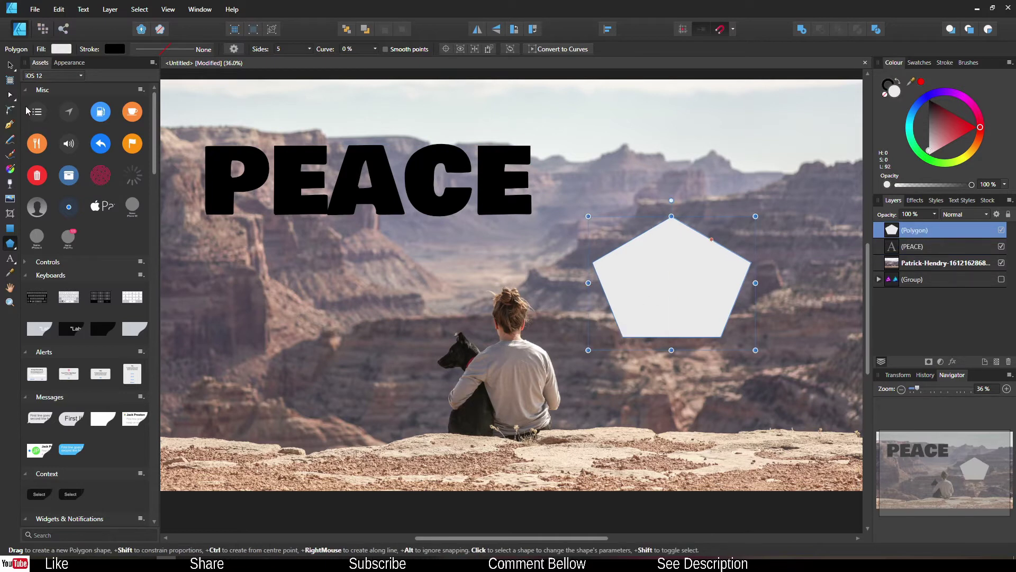
left_click(10, 65)
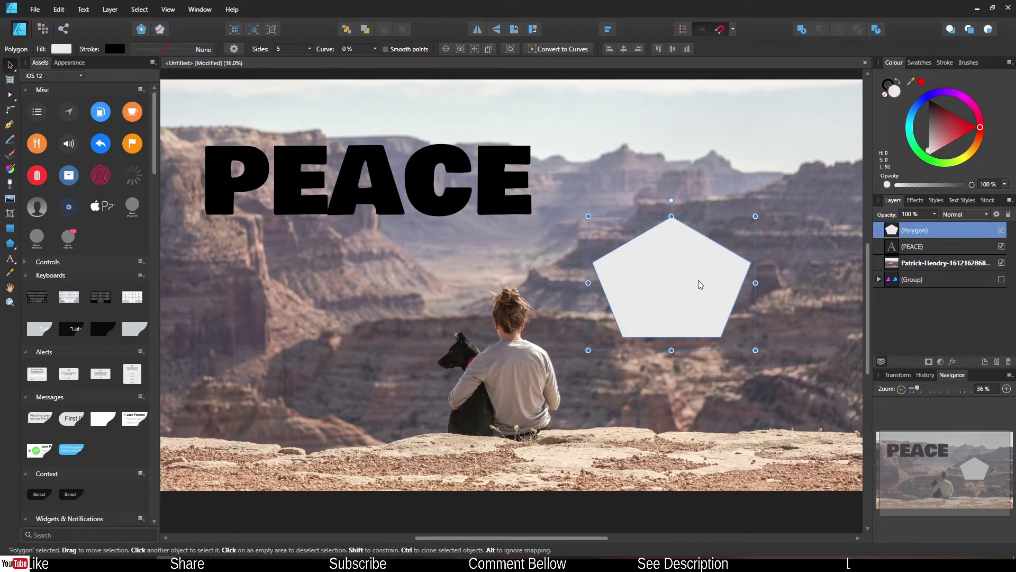
left_click_drag(698, 283, 318, 314)
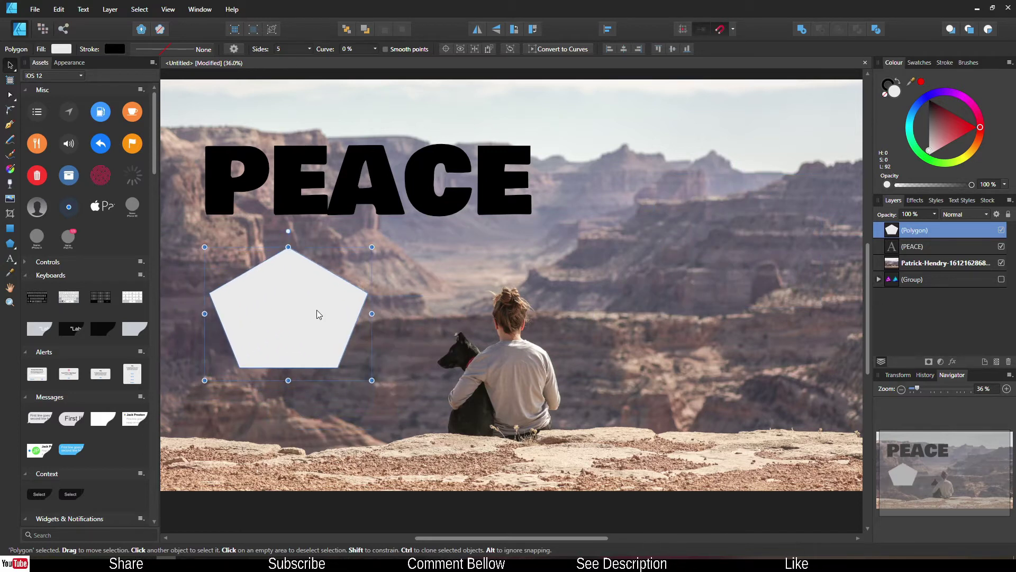
- Set the blend mode of the PEACE text layer to Screen
left_click(890, 249)
left_click(952, 215)
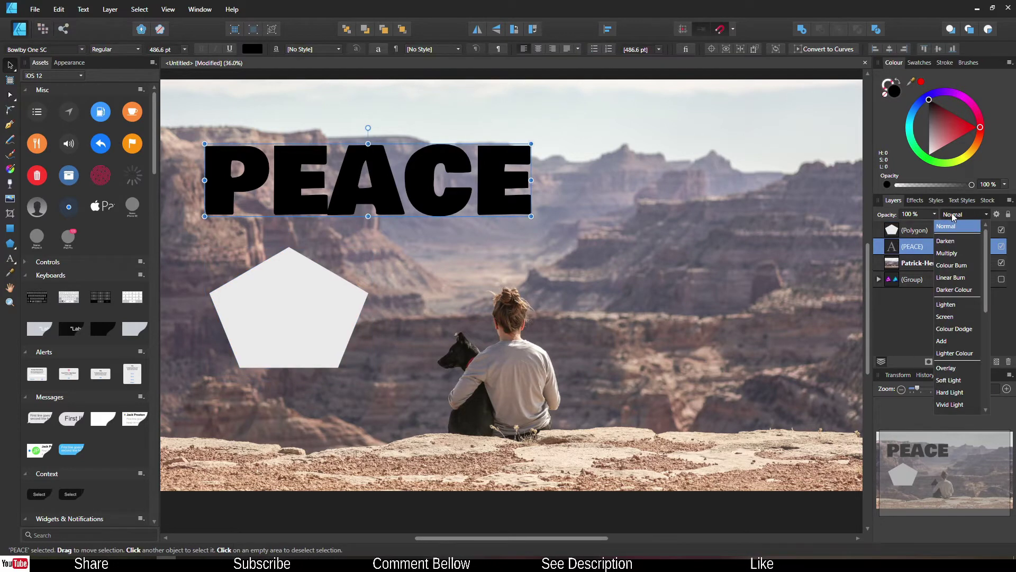
left_click(944, 316)
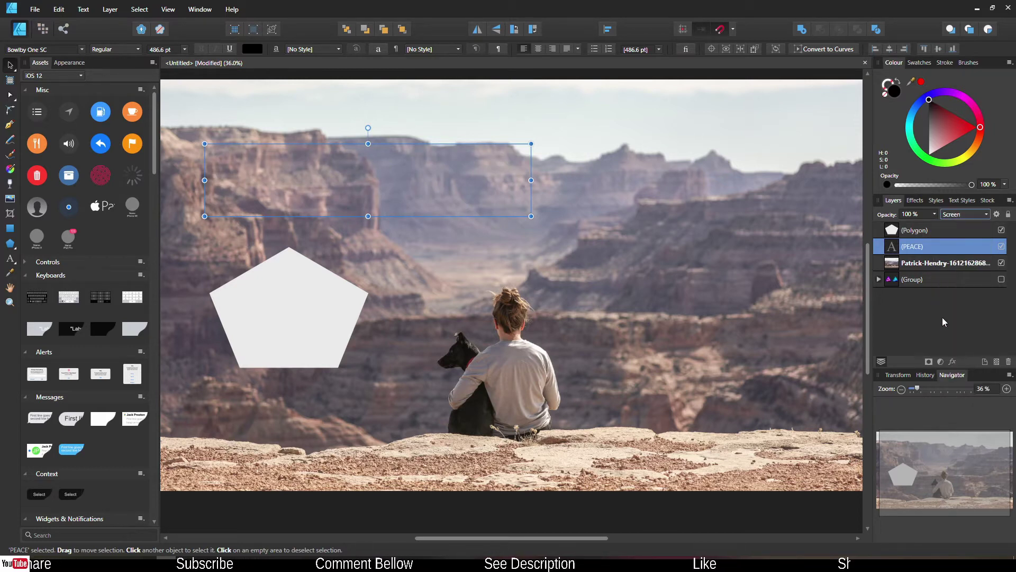
- Set the blend mode of the polygon layer to Darken
left_click(897, 231)
left_click(955, 214)
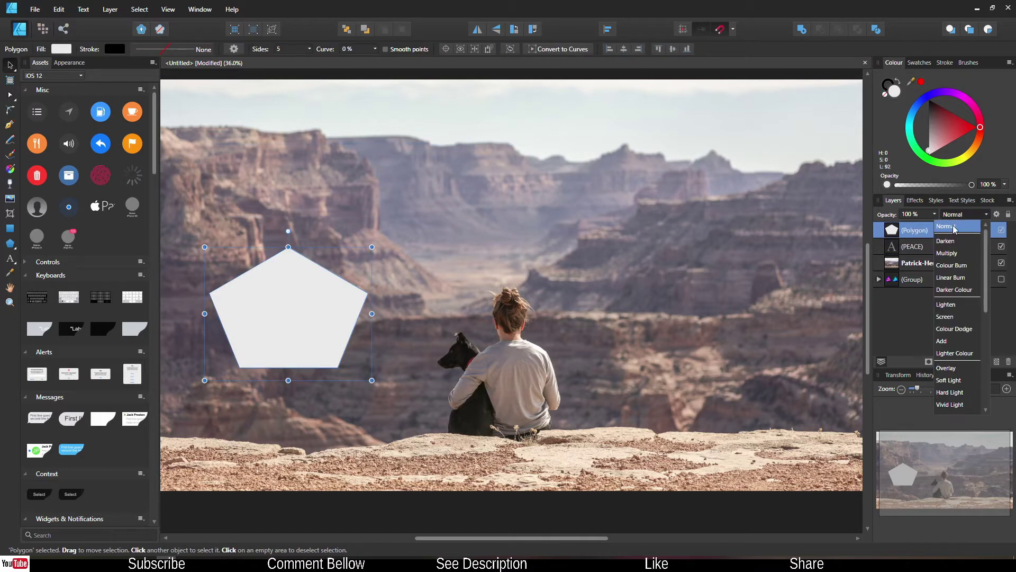
left_click(942, 242)
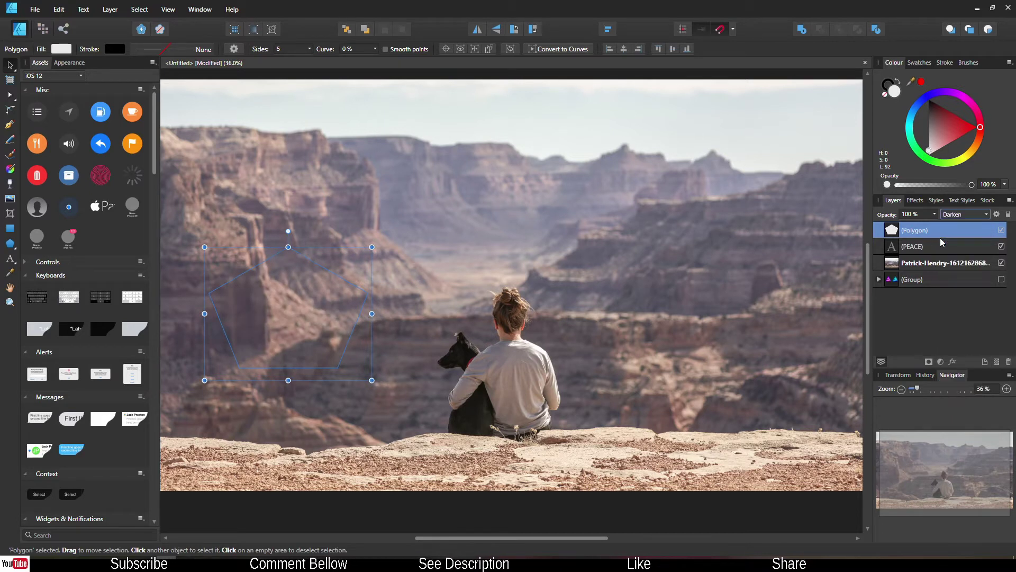
- Enlarge the PEACE text by stretching it slightly wider on both sides and taller downward
left_click(909, 249)
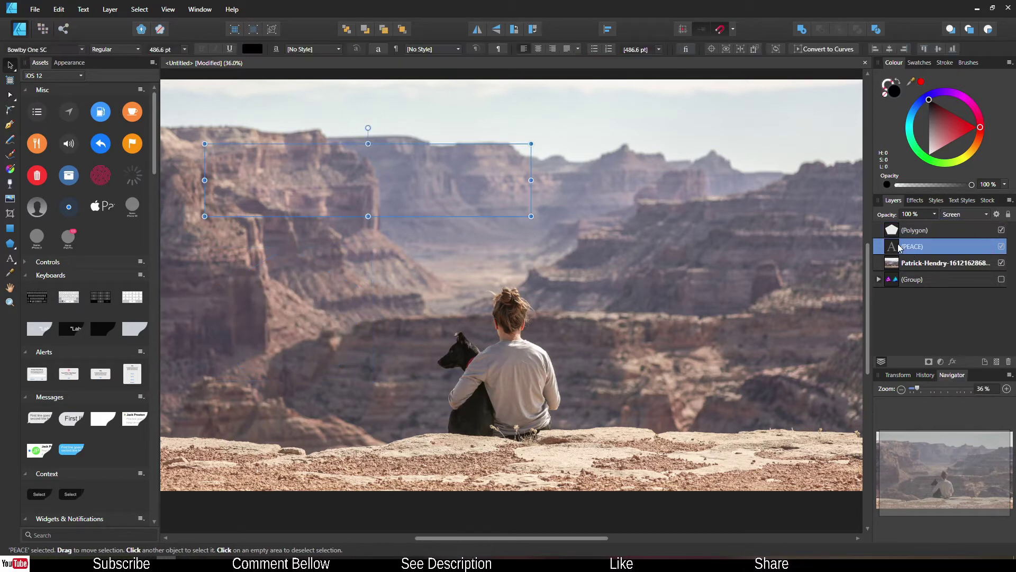
left_click_drag(532, 180, 554, 180)
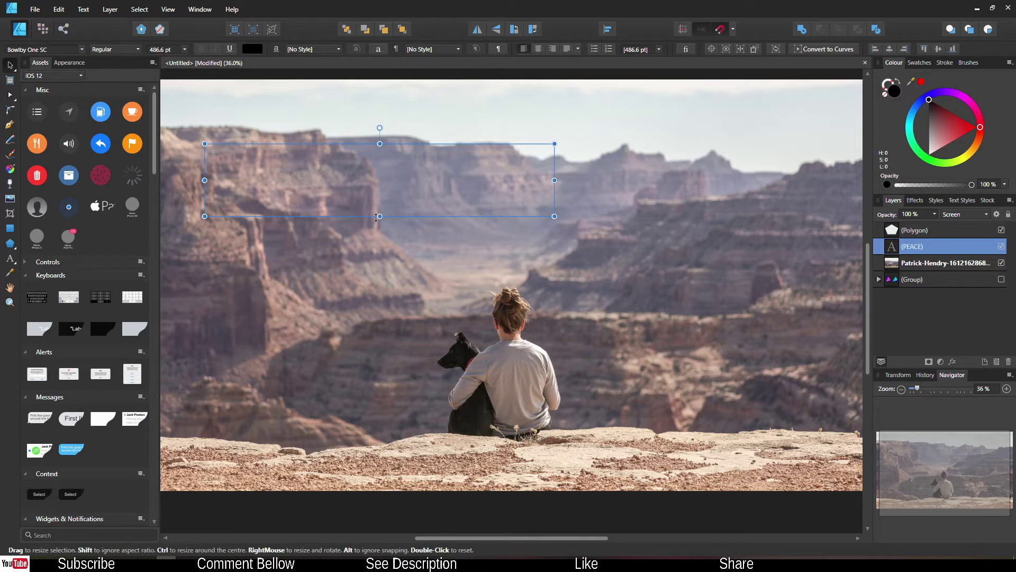
left_click_drag(379, 216, 379, 246)
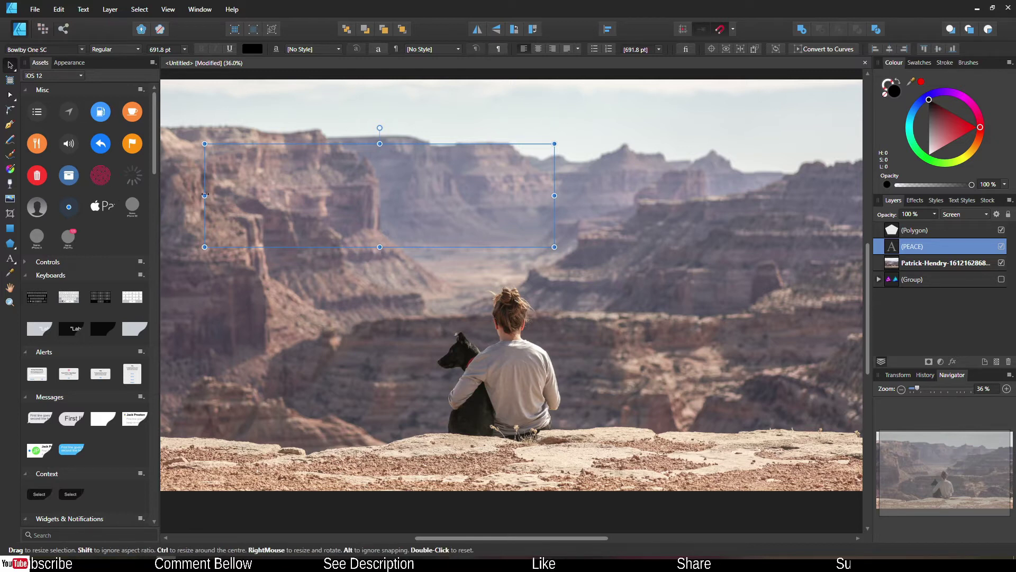
left_click_drag(202, 195, 180, 195)
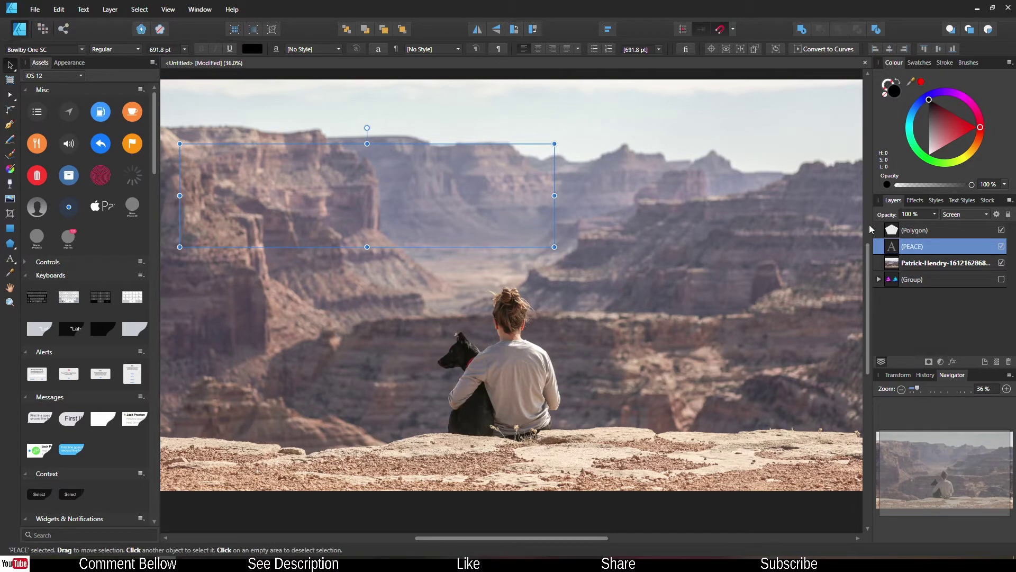
- Enable the Inner Glow and 3D layer effects on the PEACE text
left_click(952, 362)
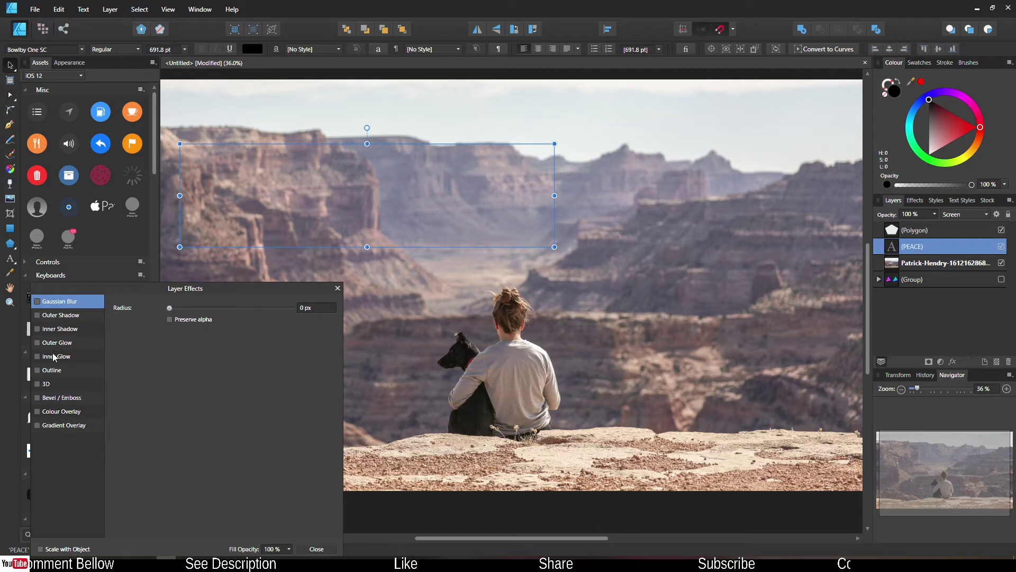
left_click(37, 356)
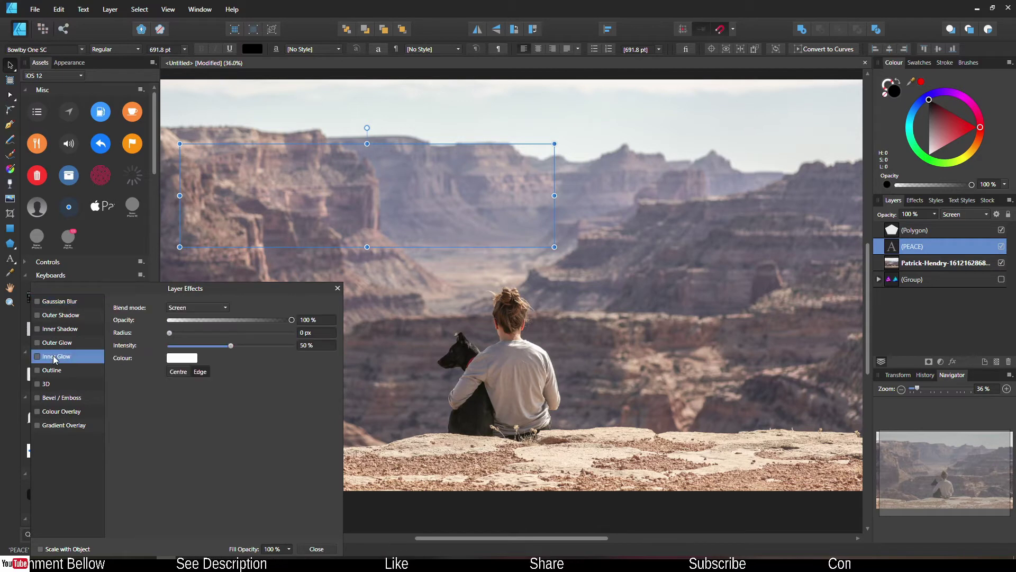
left_click(37, 384)
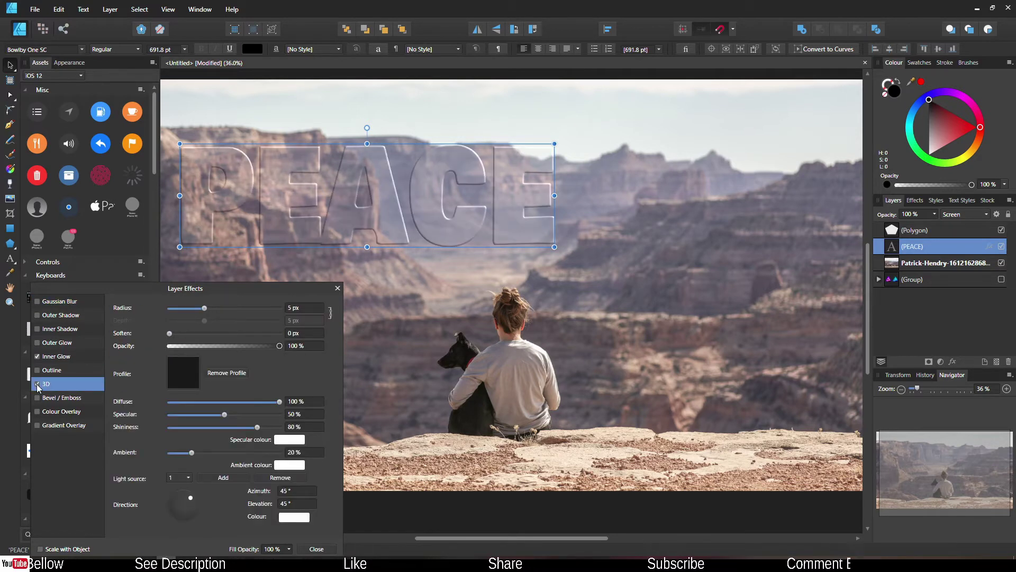
- Give the inner glow a 48.2 px radius, a blue colour of RGB 0, 22, 240 and 94% intensity
left_click(60, 358)
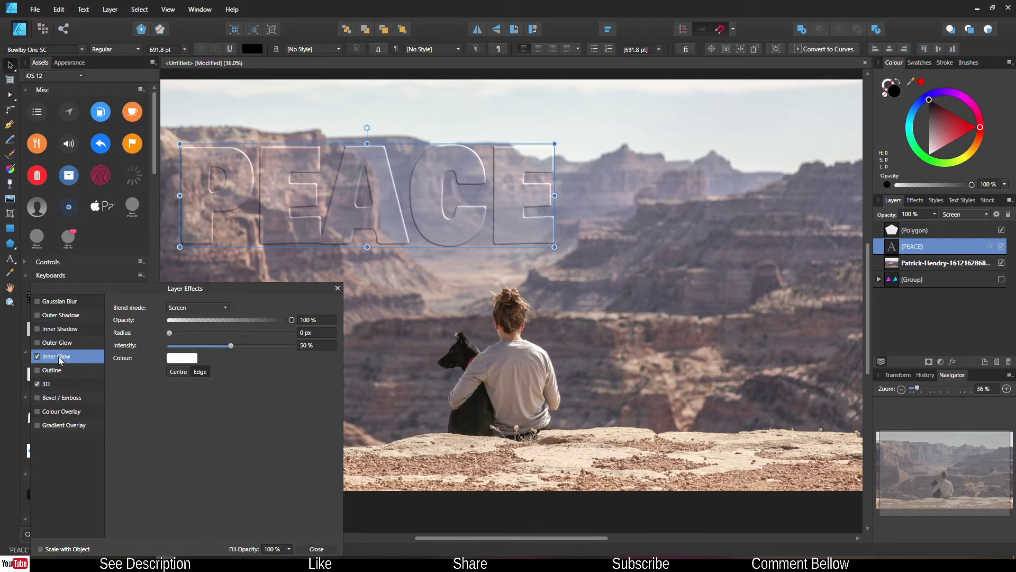
left_click_drag(171, 333, 276, 345)
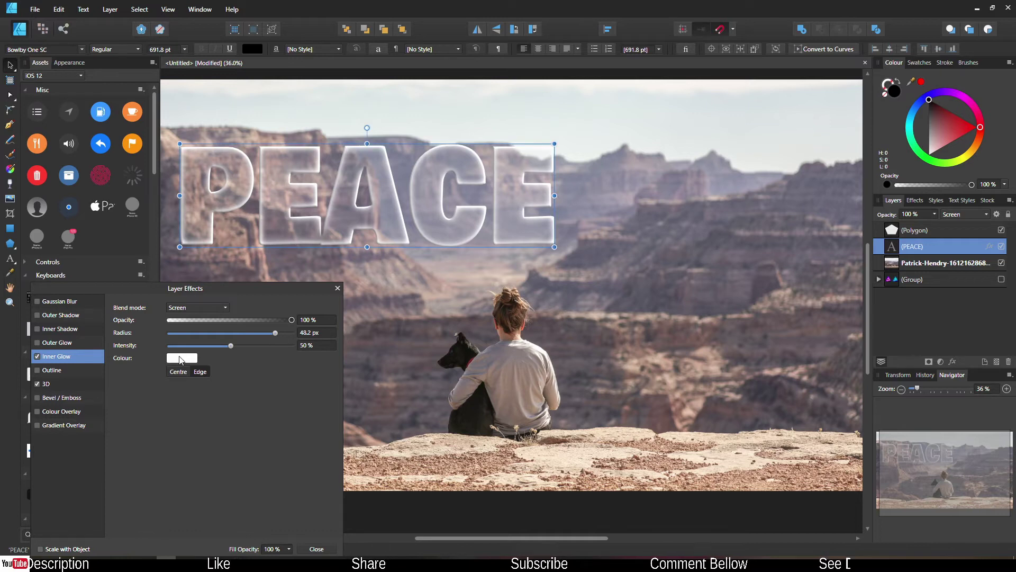
left_click(181, 358)
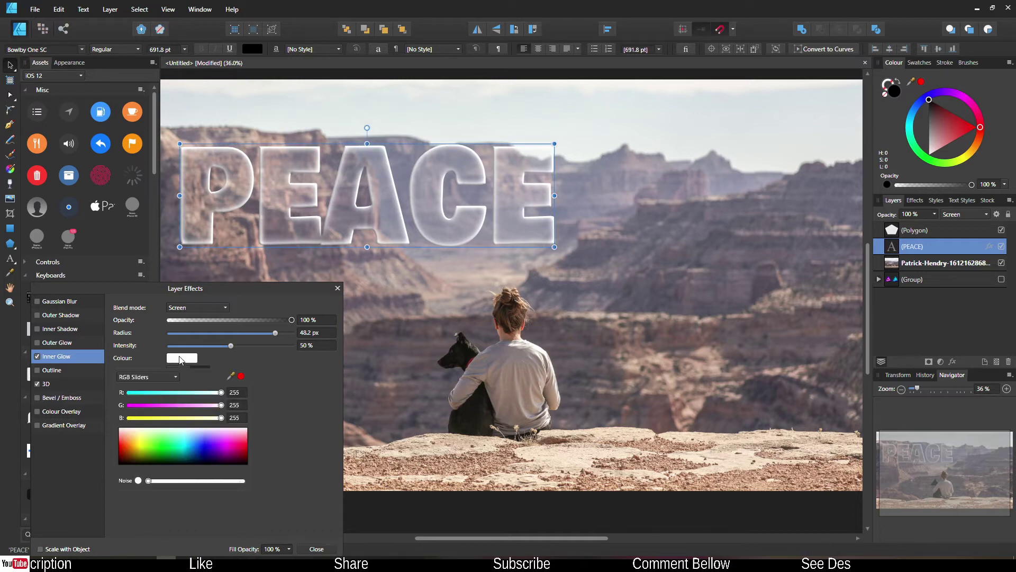
left_click_drag(151, 442, 202, 446)
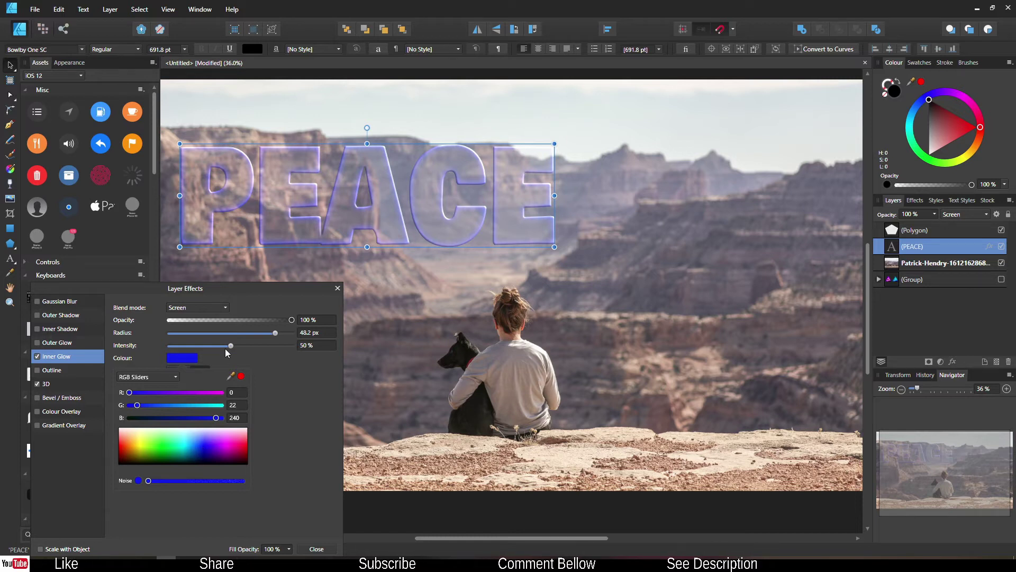
left_click_drag(231, 345, 286, 351)
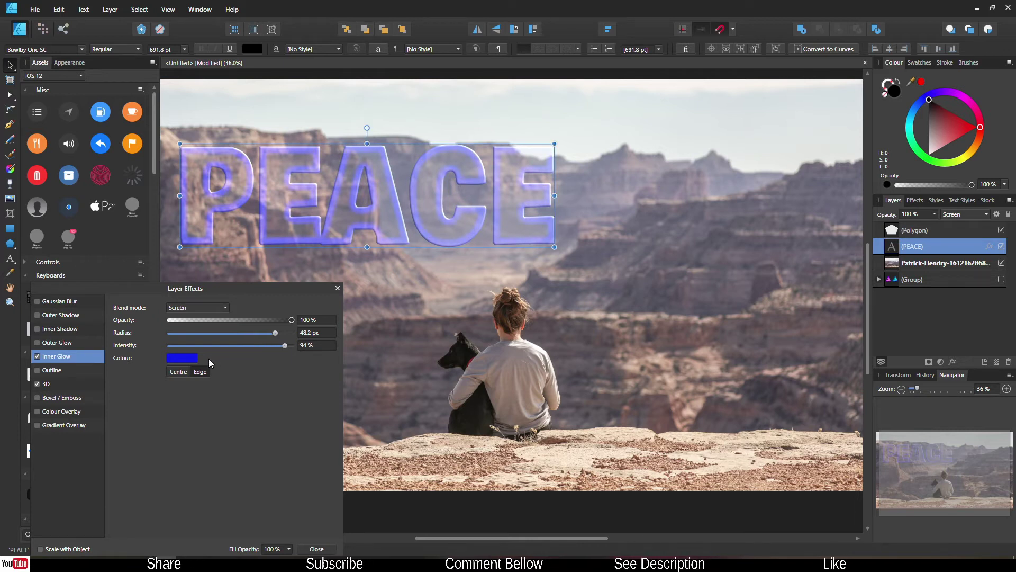
- Make the inner glow spread from the centre, with Normal blend mode and 61% opacity
left_click(179, 376)
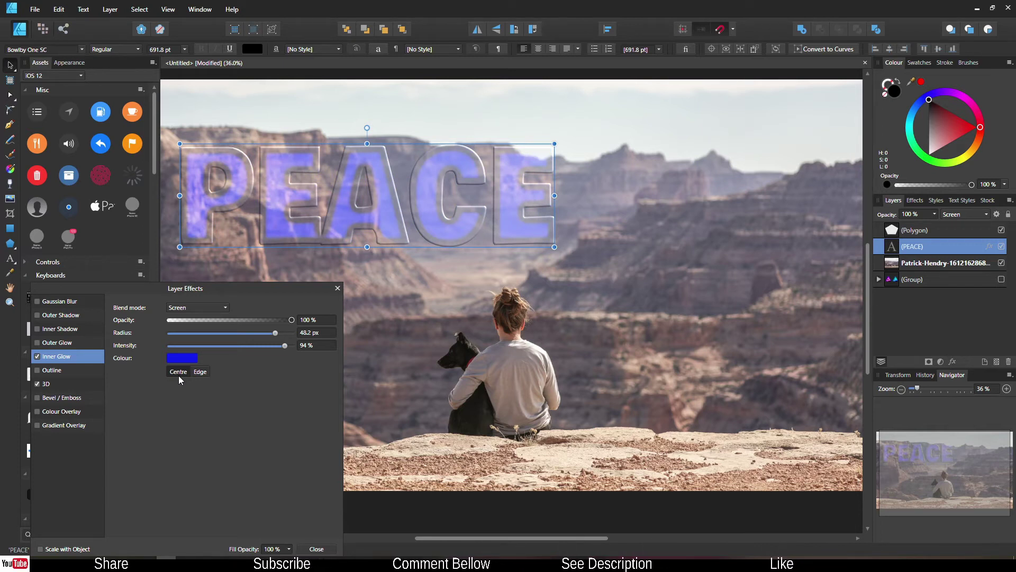
left_click(185, 309)
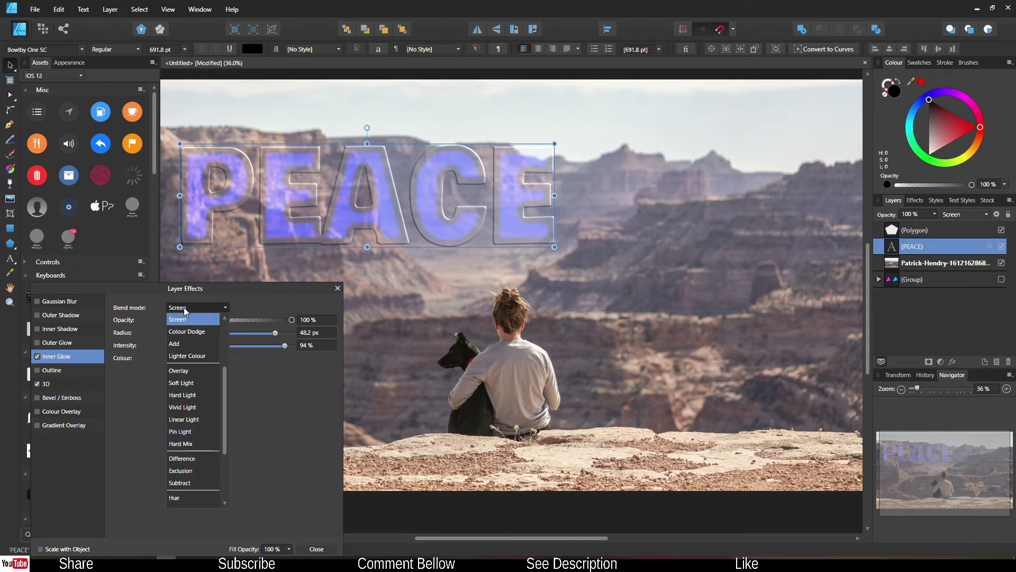
scroll(187, 340, "up", 3)
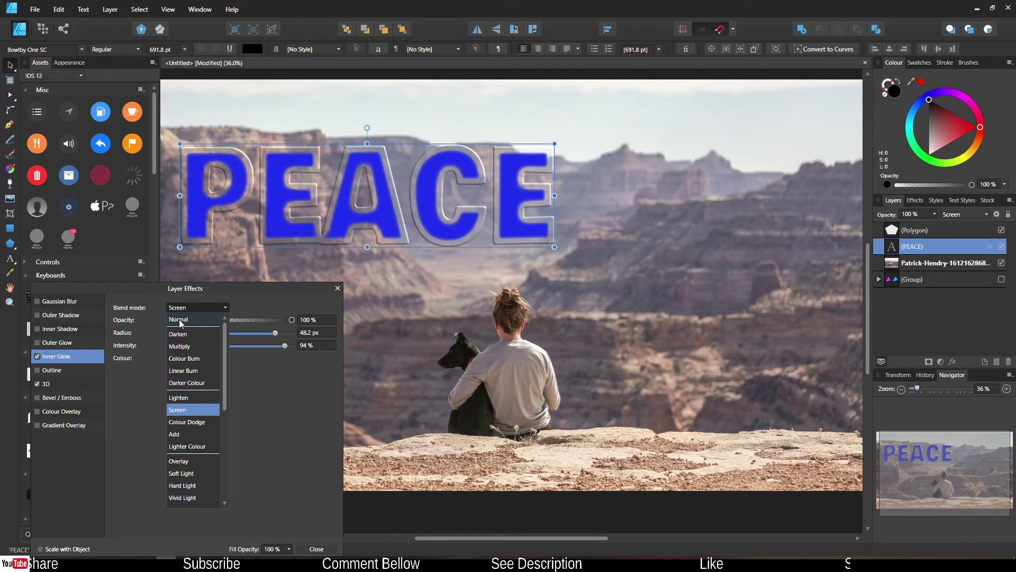
left_click(179, 319)
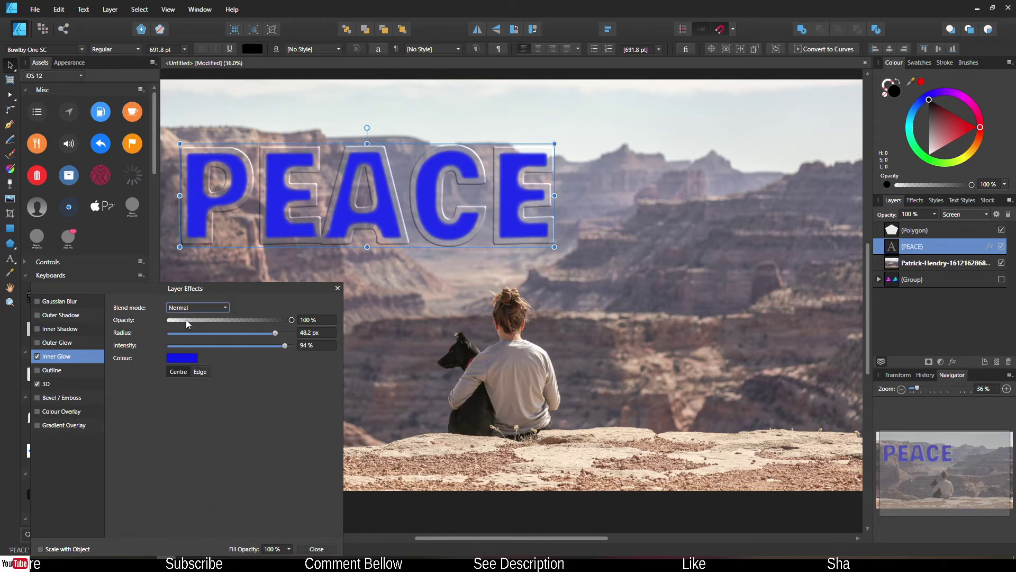
left_click_drag(291, 319, 244, 325)
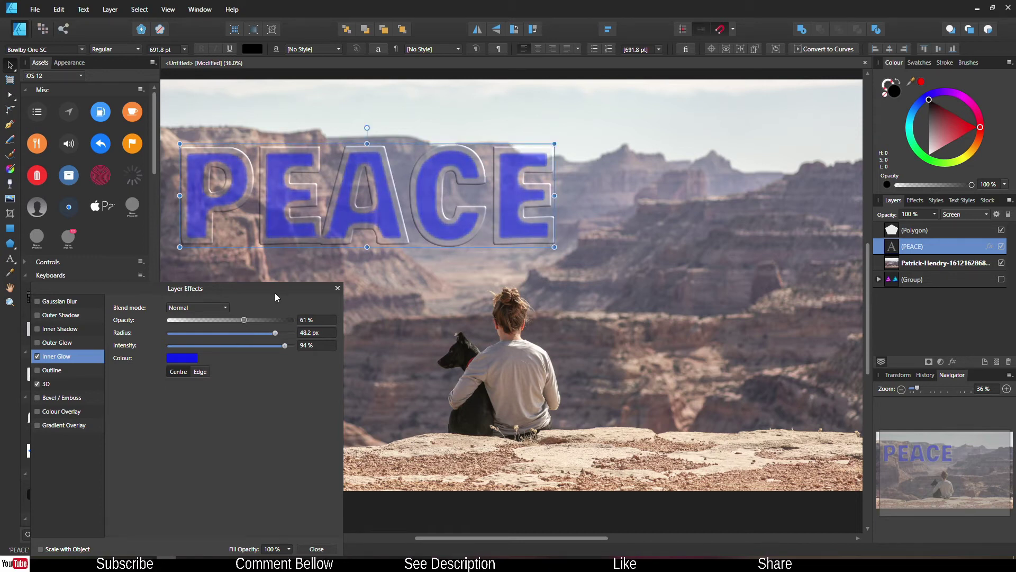
- Enable the Inner Glow and Bevel / Emboss layer effects on the polygon
left_click_drag(275, 293, 709, 279)
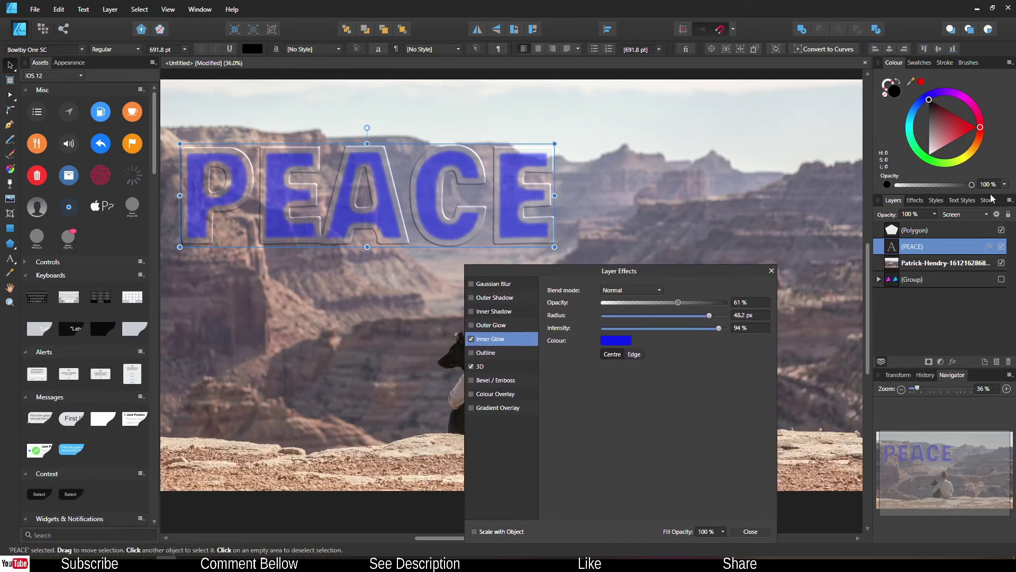
left_click(889, 234)
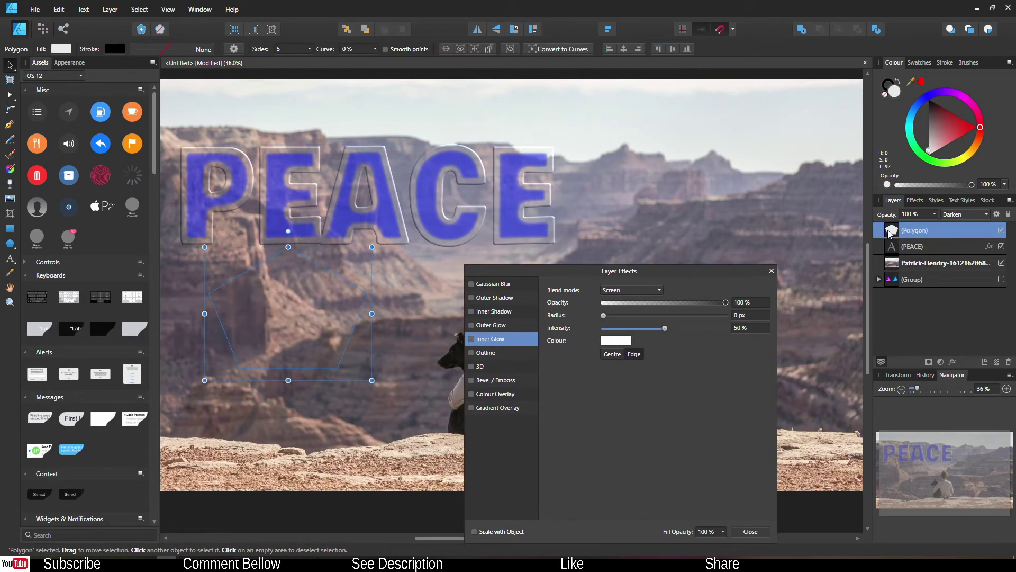
left_click(471, 340)
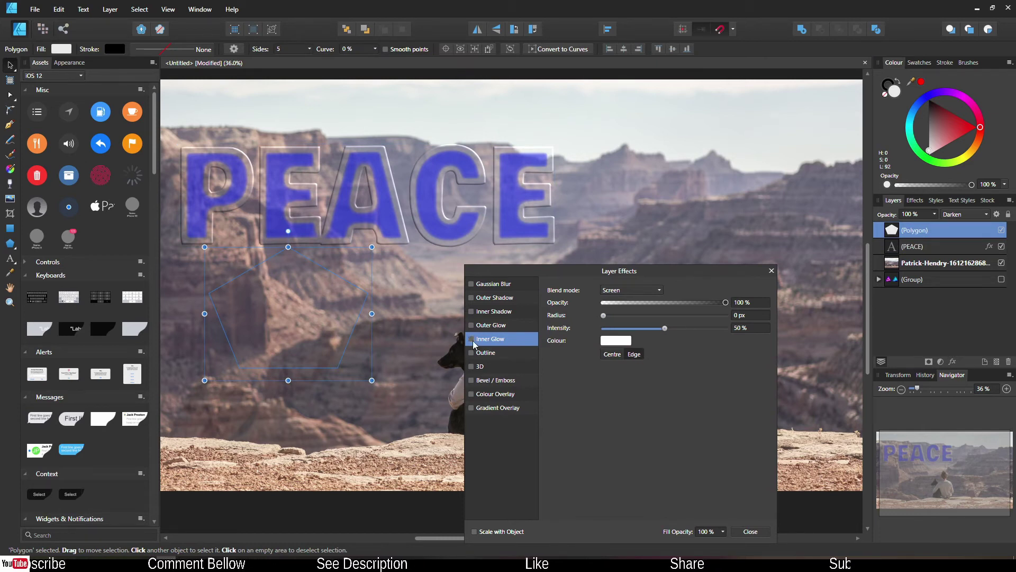
left_click(471, 381)
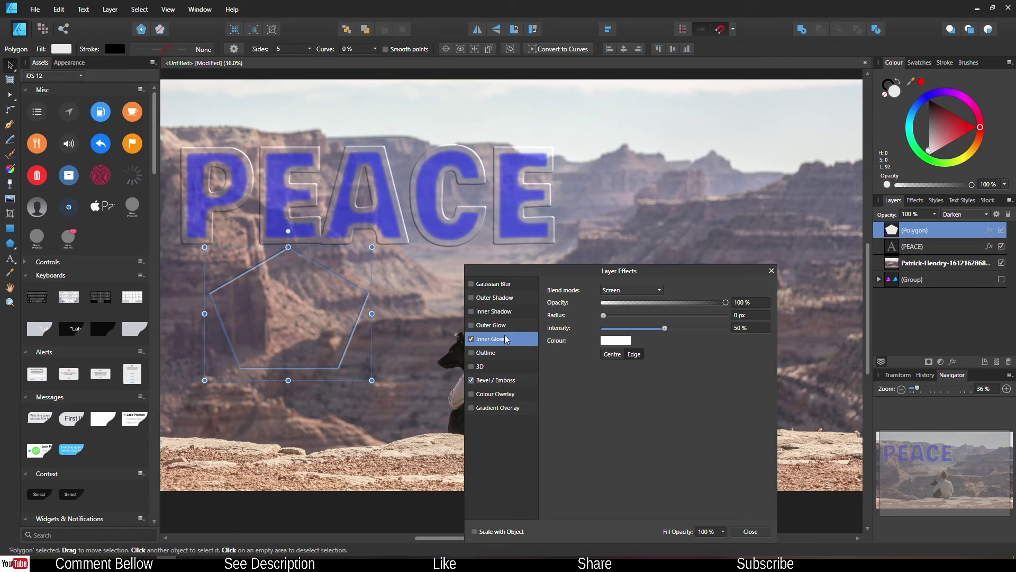
- Give the polygon's inner glow a 100 px radius and a pink colour of RGB 255, 160, 223
left_click(604, 316)
left_click_drag(604, 316, 735, 322)
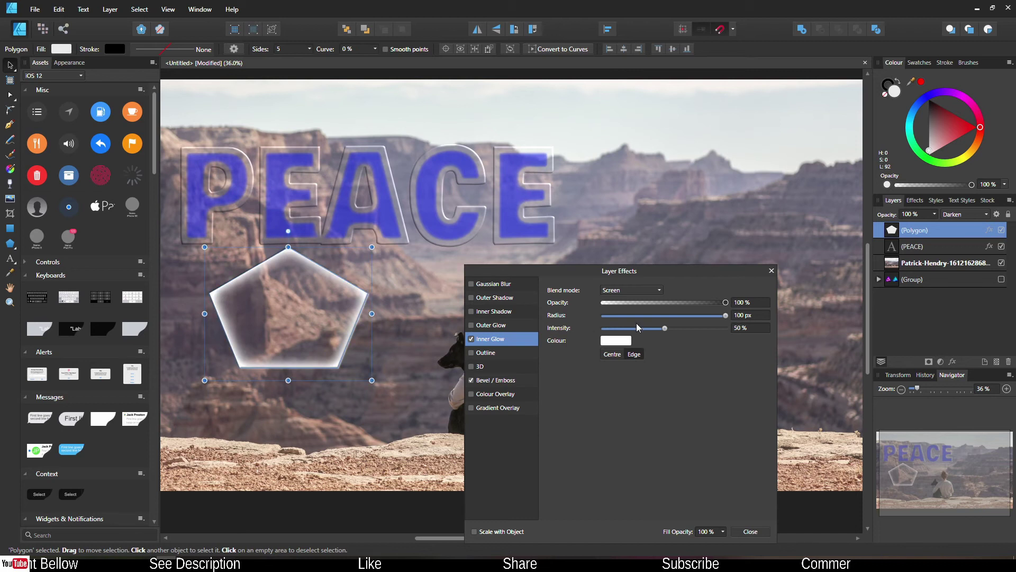
left_click(622, 342)
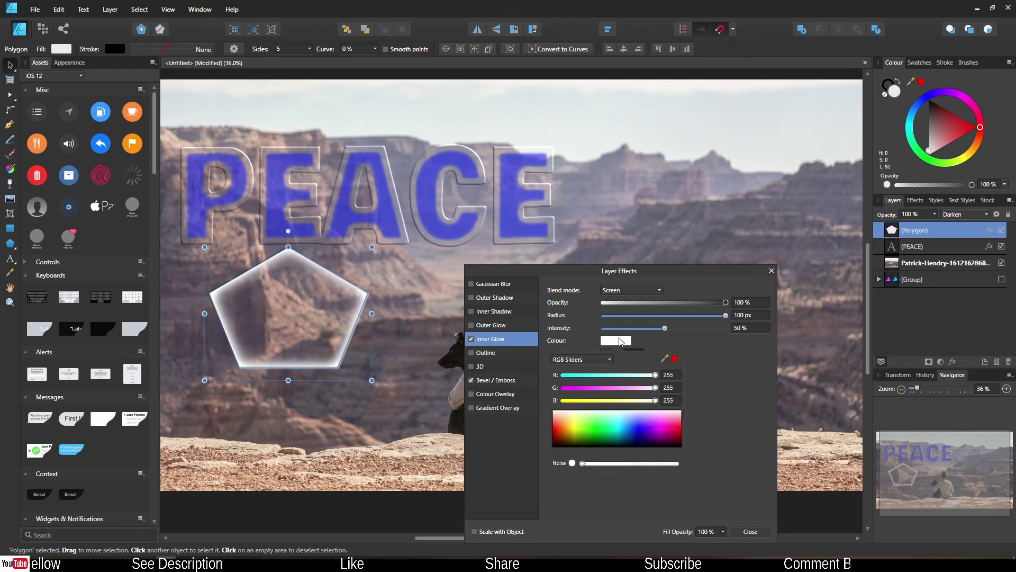
left_click_drag(632, 426, 667, 417)
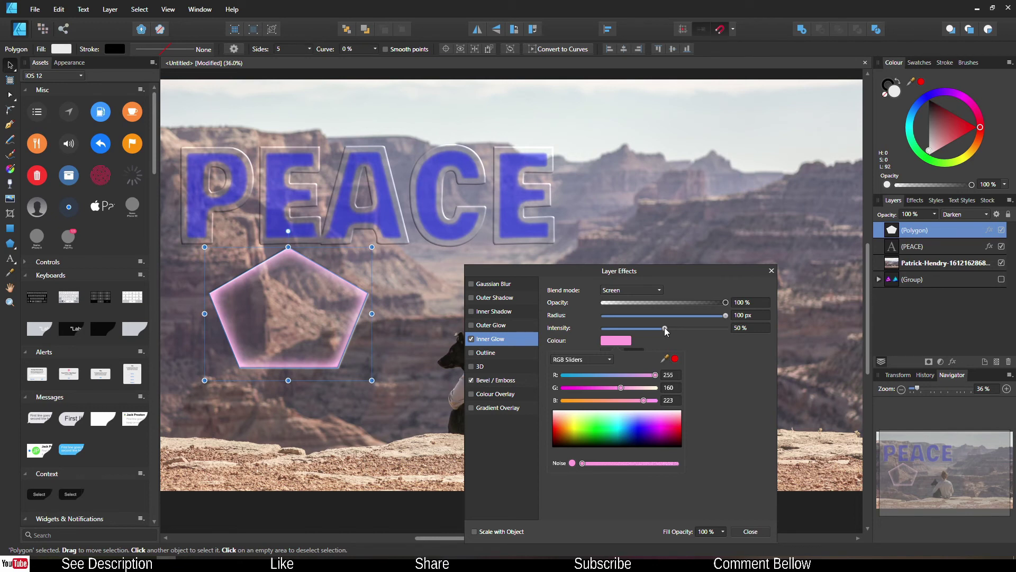
- Set the polygon's inner glow to 94% intensity and 63% opacity, and close the layer effects
left_click_drag(664, 327, 683, 304)
left_click_drag(682, 302, 681, 303)
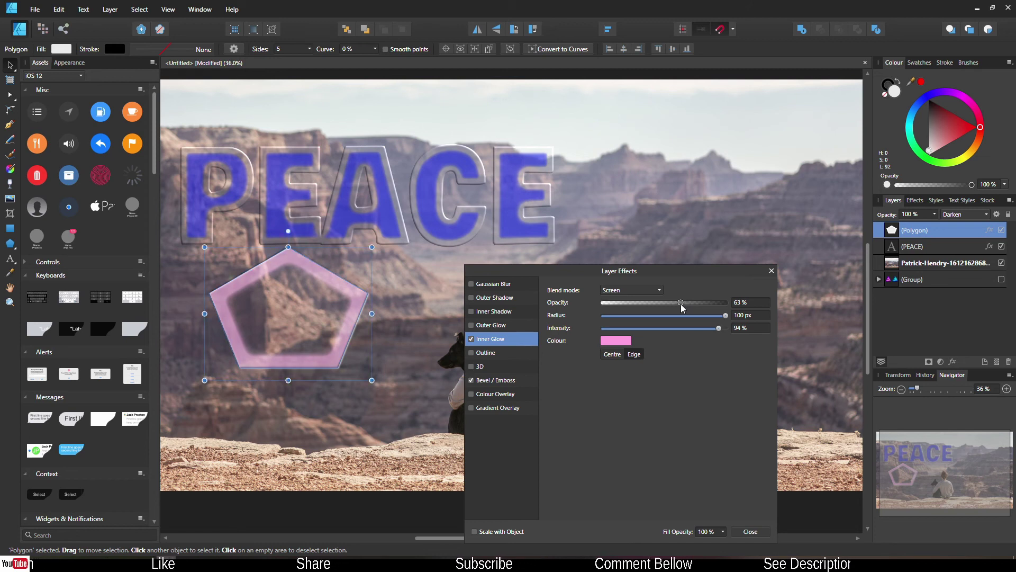
left_click(776, 266)
- Activate the Colour Picker tool
left_click(10, 273)
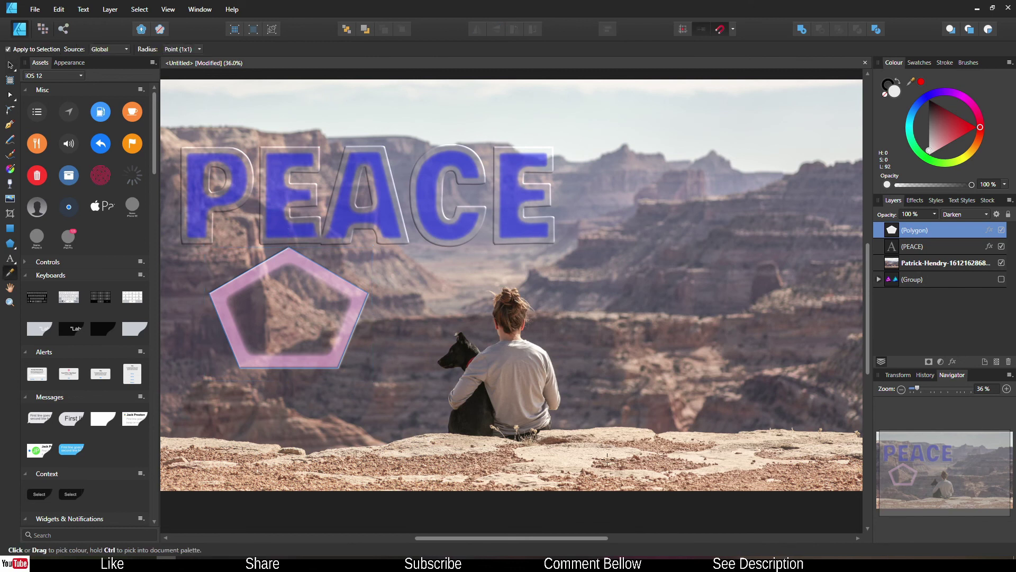